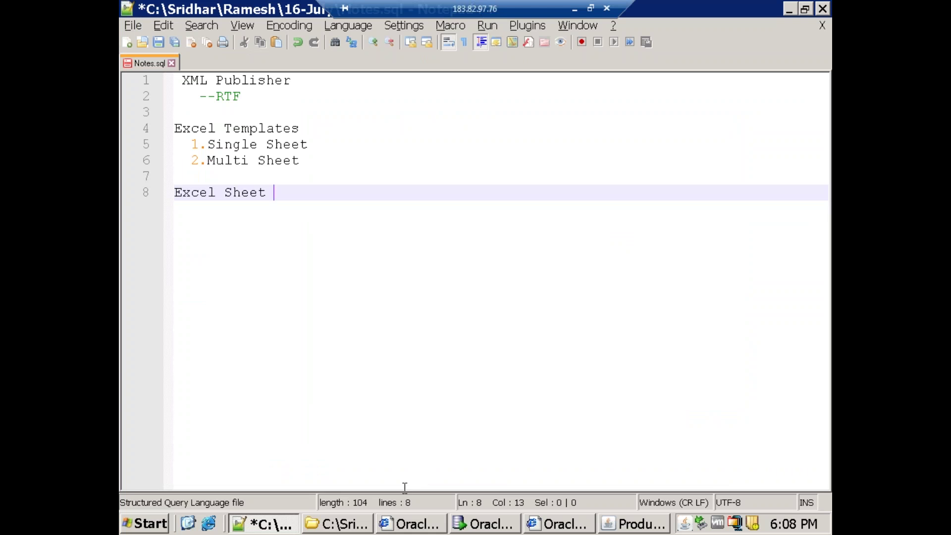
Step: Bring the 16-July folder window in front of Notepad++
click(366, 524)
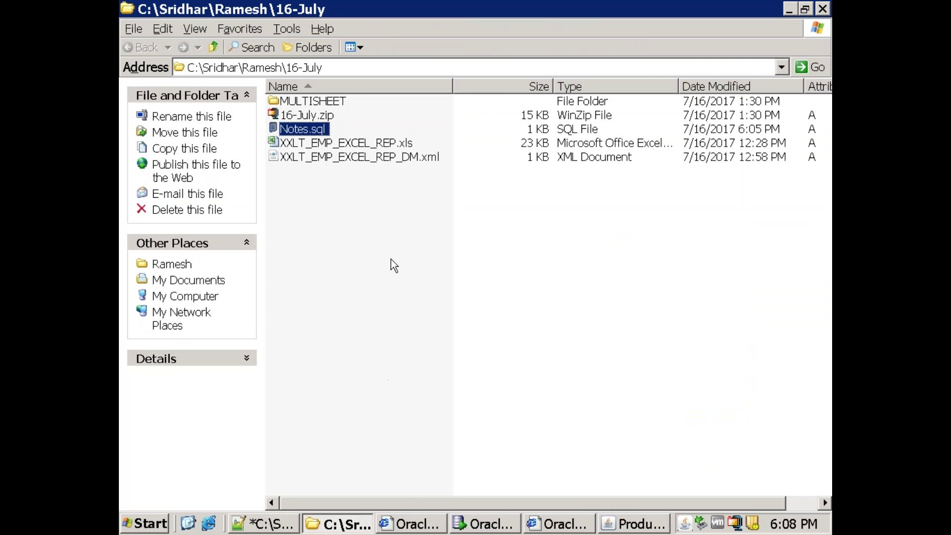
Step: Open XXLT_EMP_EXCEL_REP_DM.xml from the 16-July folder in Notepad++ to see its SQL query
click(386, 157)
right_click(386, 157)
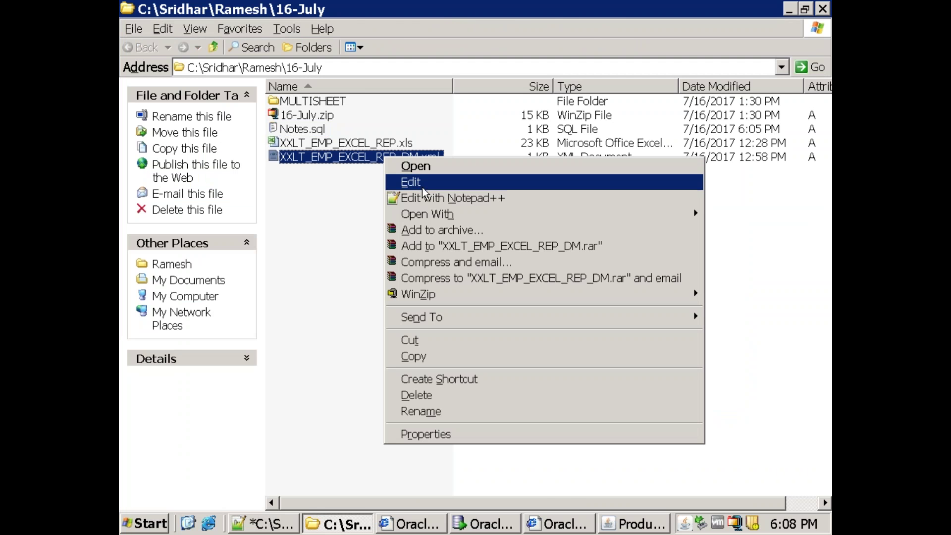
click(426, 197)
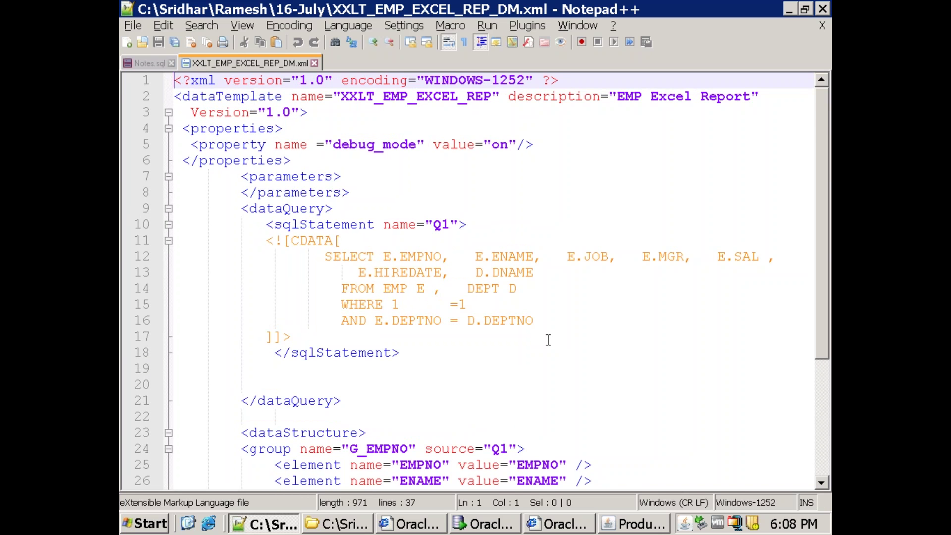
Step: Review the G_EMPNO elements in the dataStructure section, then switch back to the 16-July folder
scroll(549, 340, down, 4)
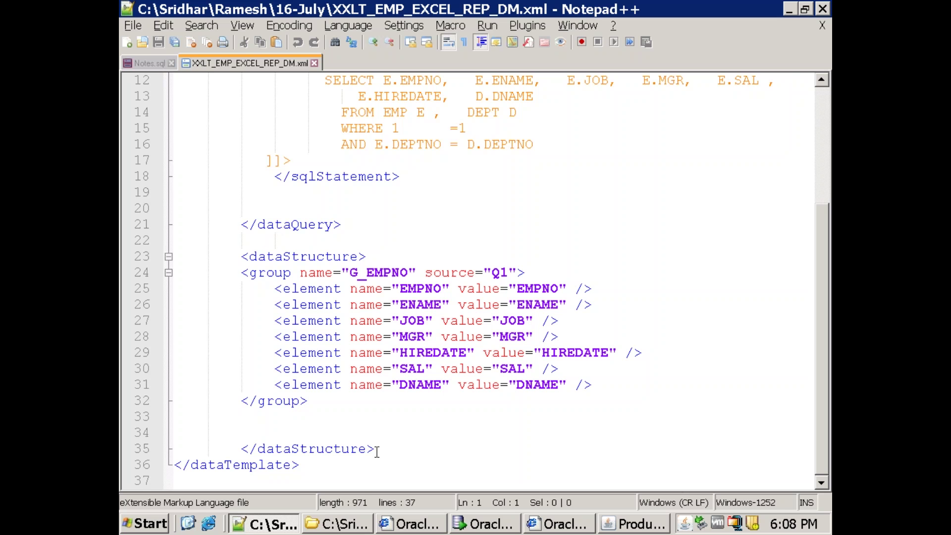
click(344, 523)
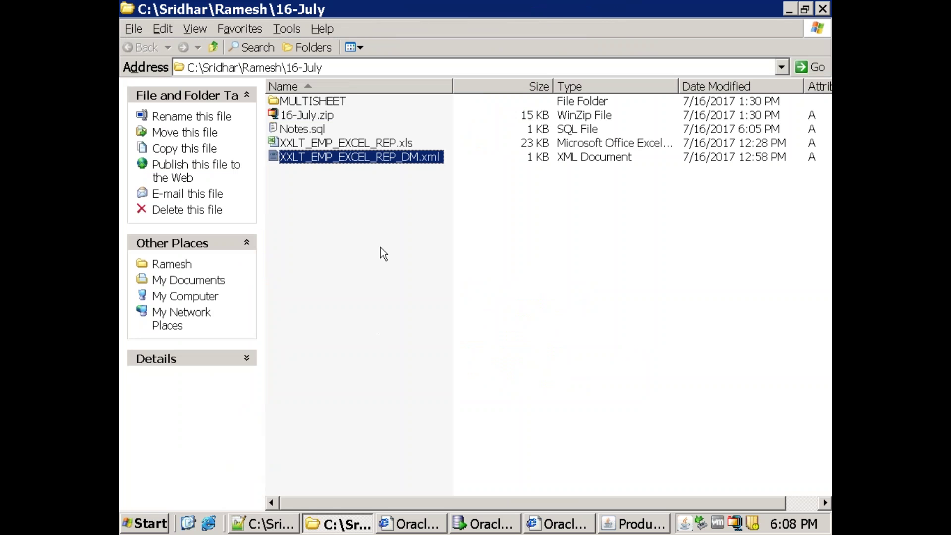
Step: Open XXLT_EMP_EXCEL_REP.xls in Excel and confirm cell A2 is named XDO_?EMPNO?
double_click(349, 144)
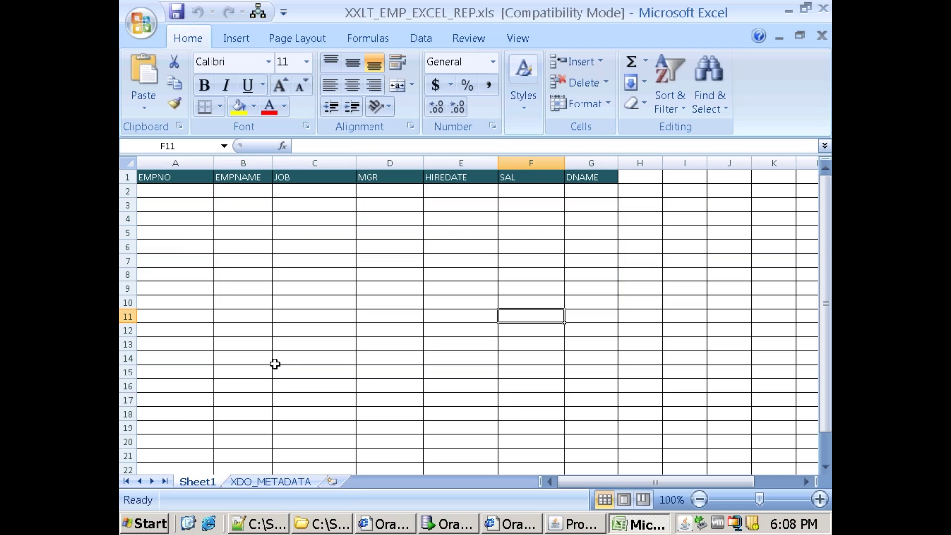
click(177, 218)
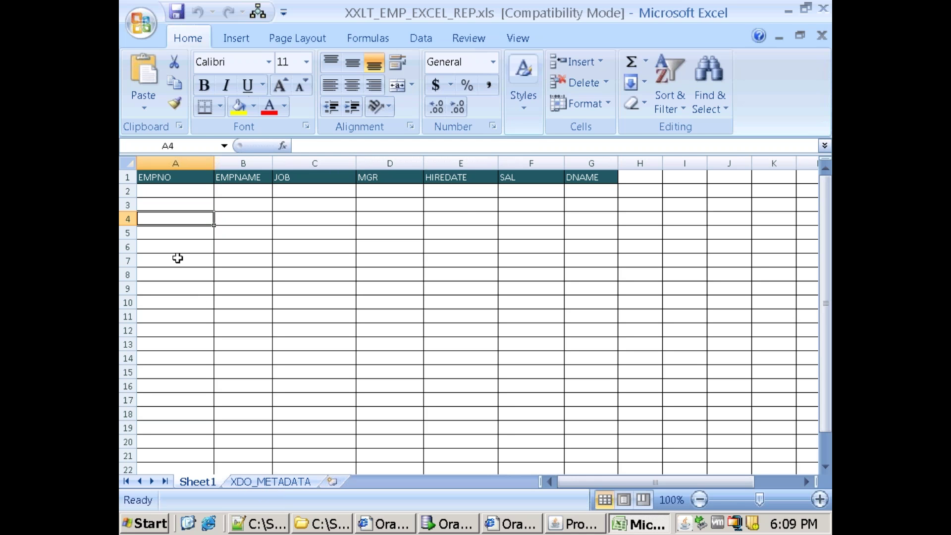
click(159, 194)
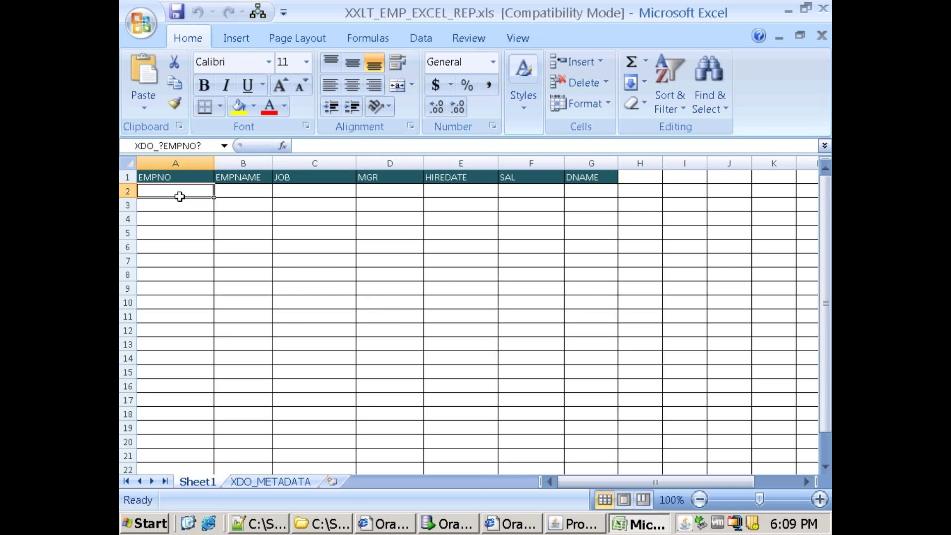
click(267, 526)
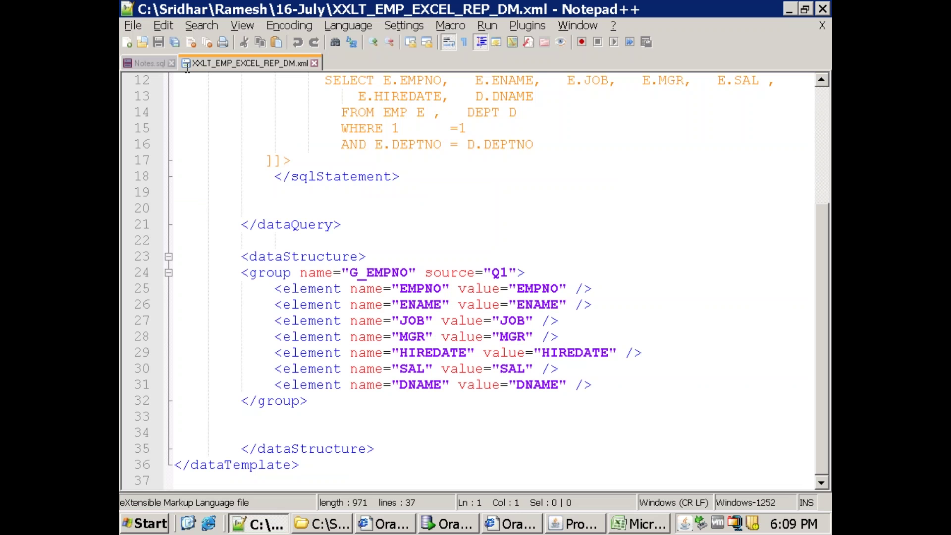
Step: Add the line XDO_?EMPNO? under the Excel Sheet heading in Notes.sql and save it
click(147, 64)
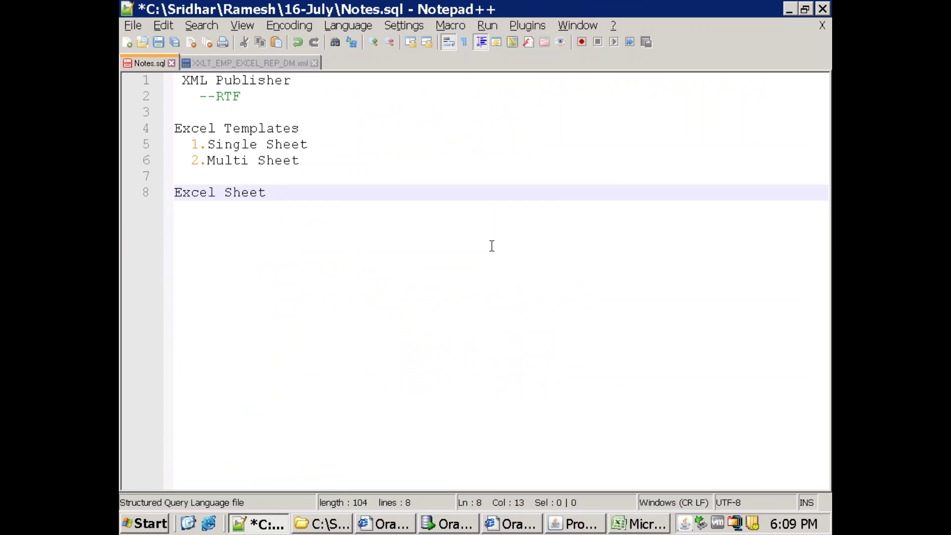
key(Return)
key(Return)
key(Return)
text(XD)
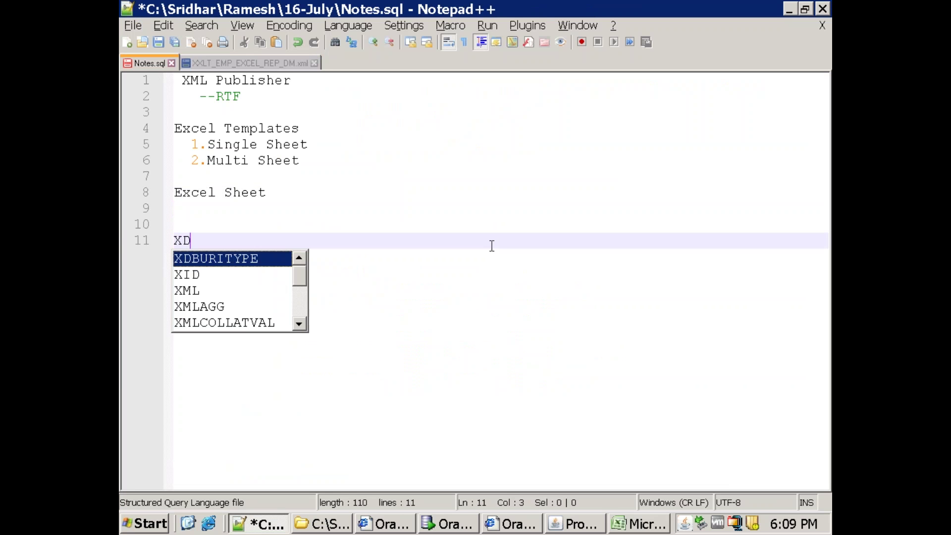
text(O)
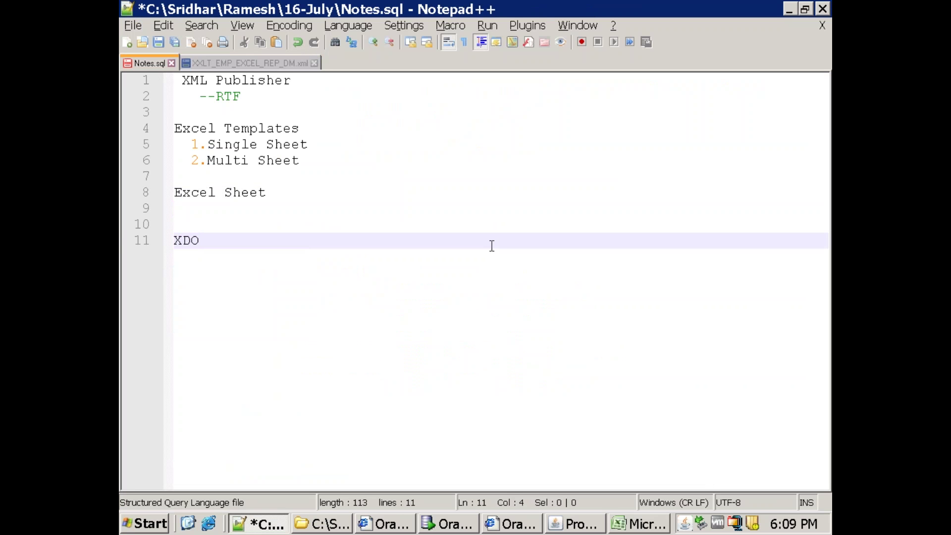
text(__)
key(alt+Tab)
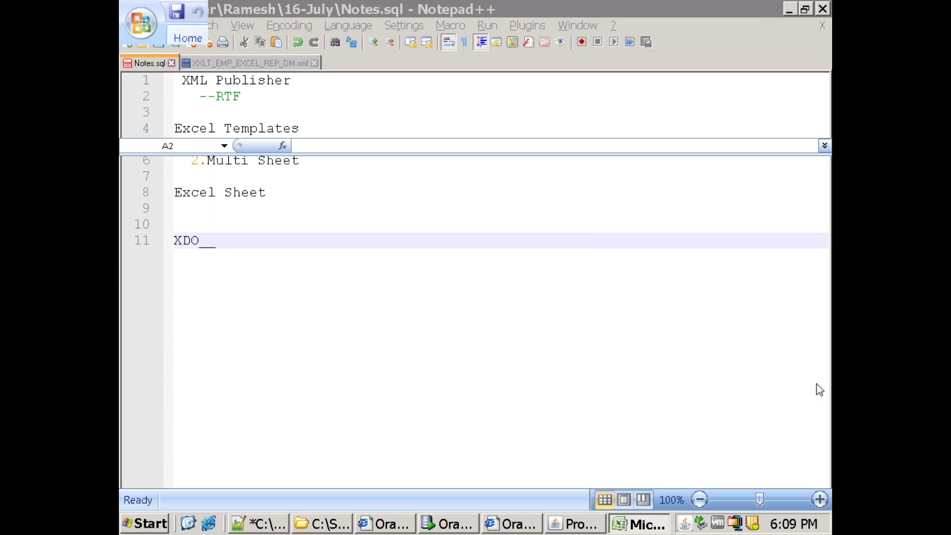
key(alt+Tab)
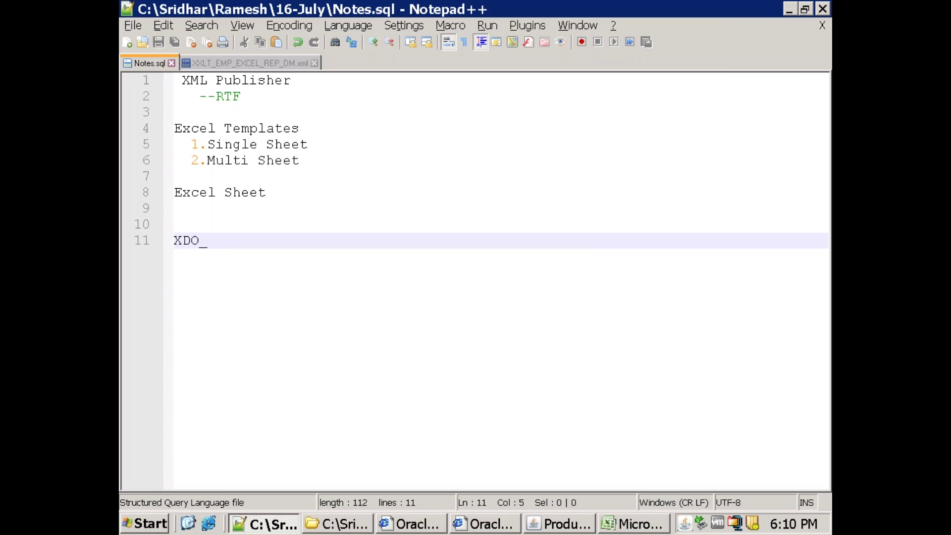
text(?EMPNO)
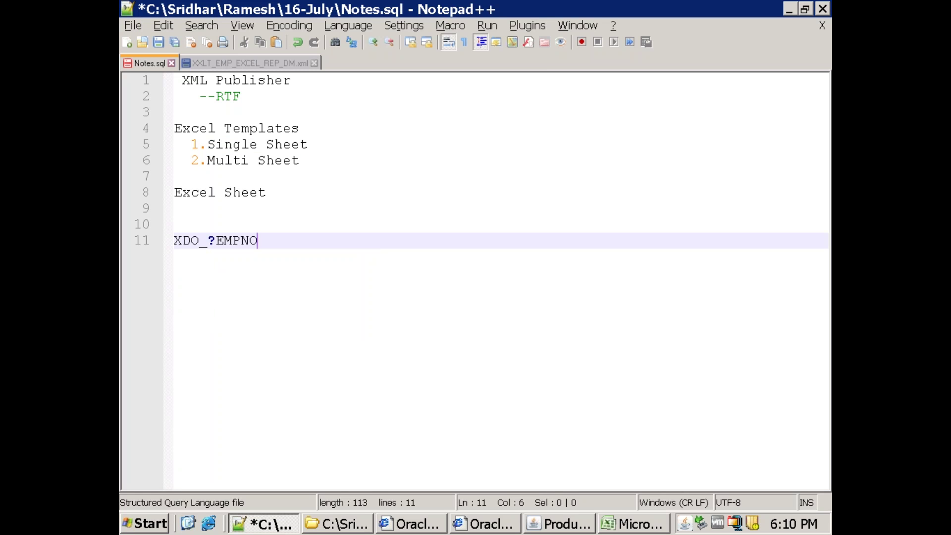
text(?>)
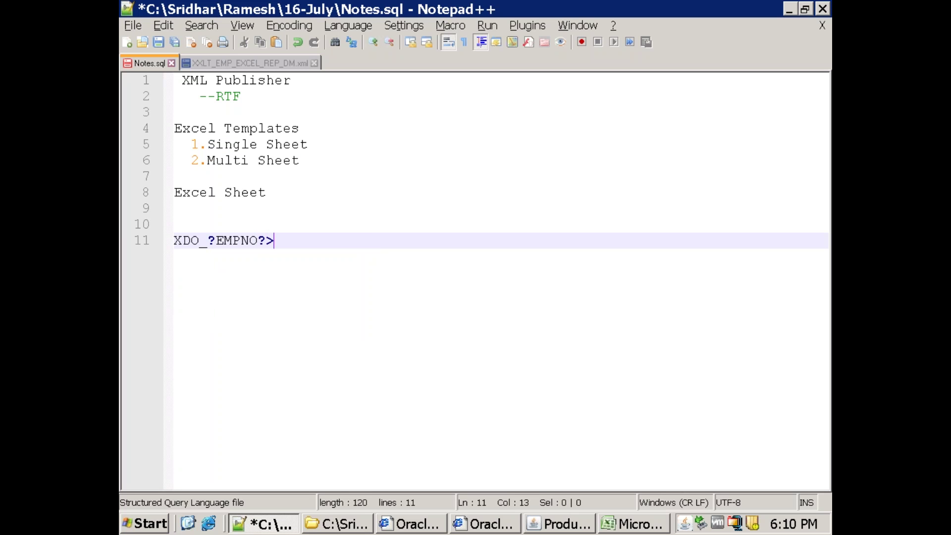
key(Delete)
key(ctrl+s)
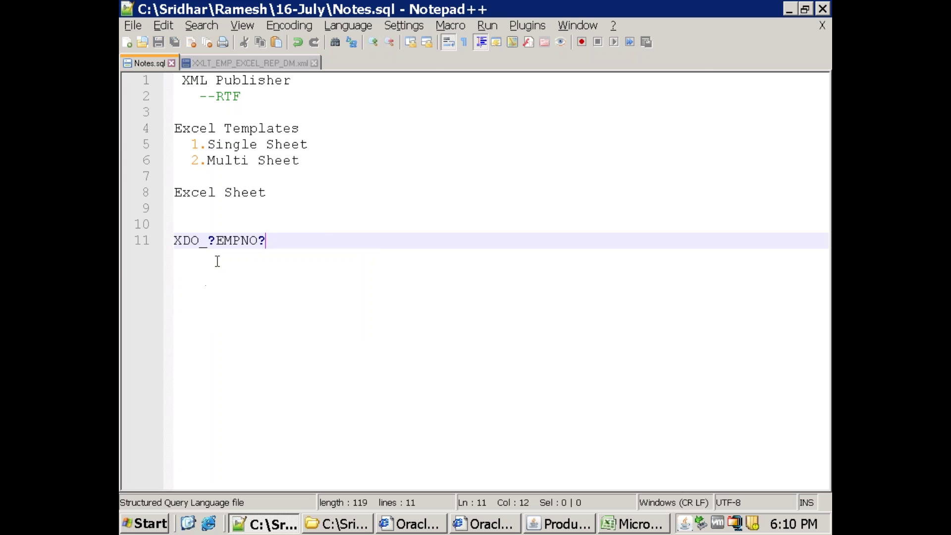
click(602, 523)
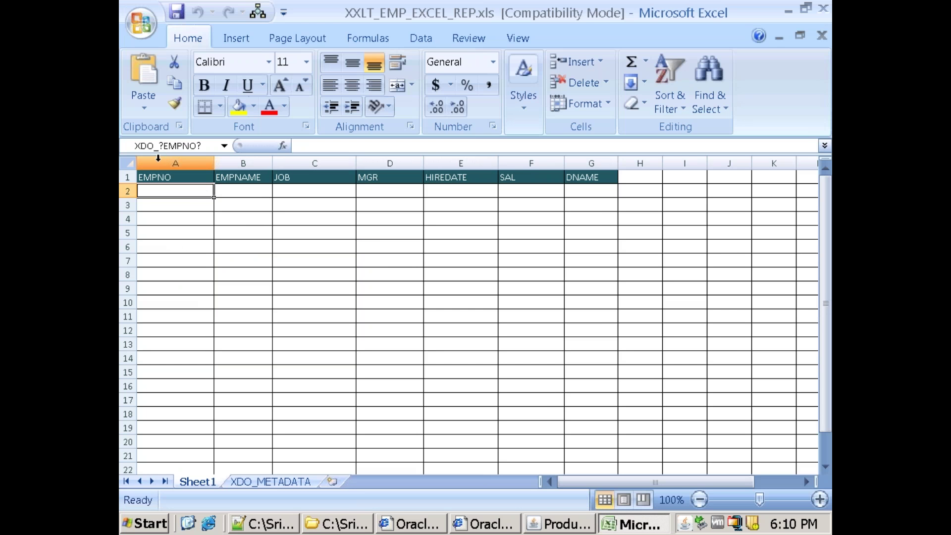
click(230, 192)
key(Tab)
key(Tab)
key(Tab)
key(Tab)
key(Tab)
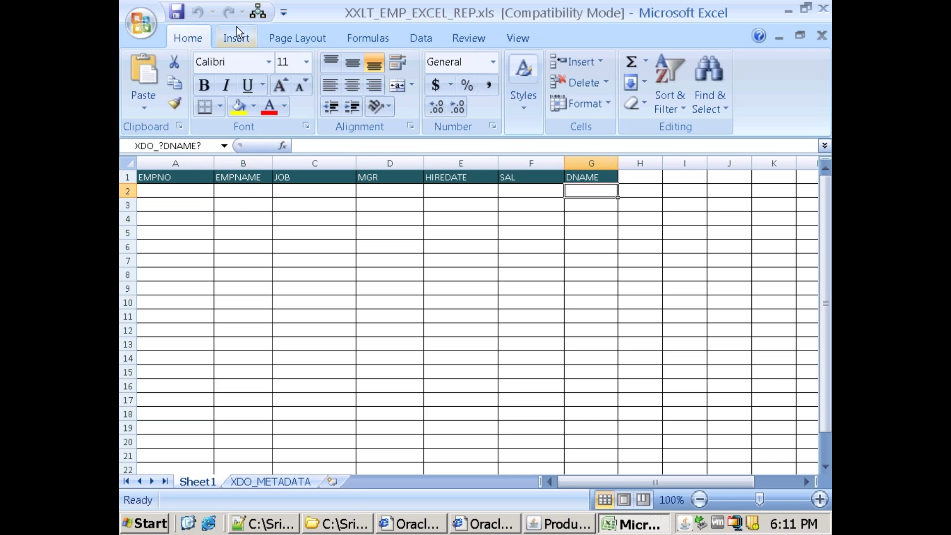
Step: In Name Manager, check the row 2 cells XDO_?DNAME? and XDO_?EMPNO? refer to, then select A2:G2
click(375, 41)
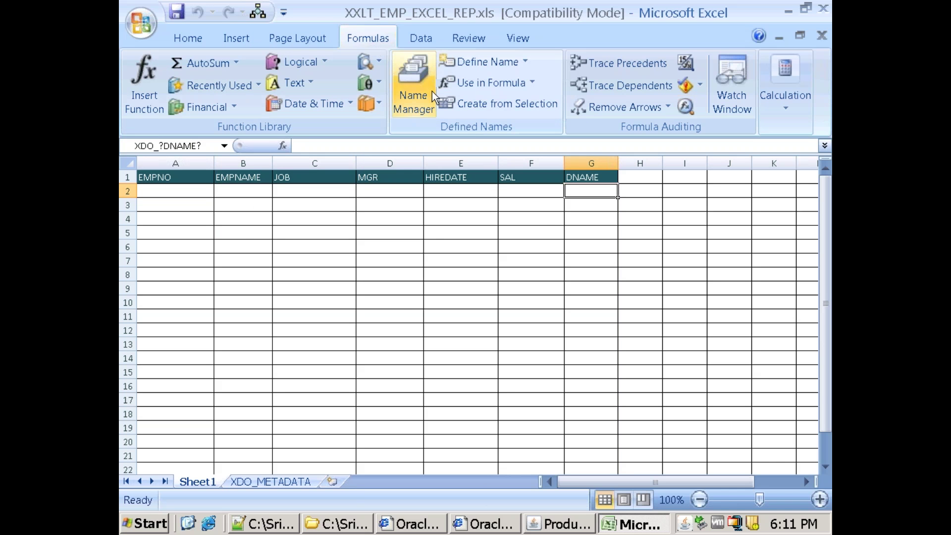
click(413, 98)
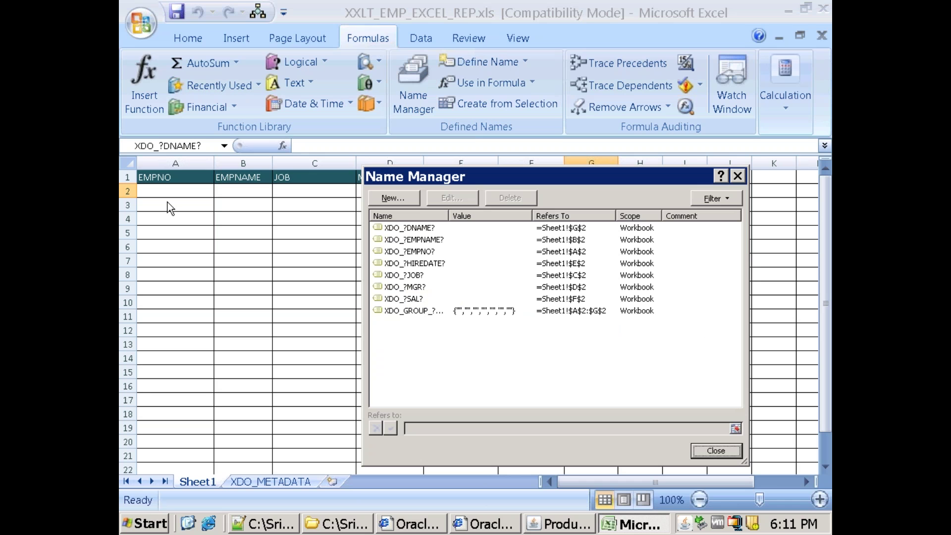
click(432, 233)
click(437, 251)
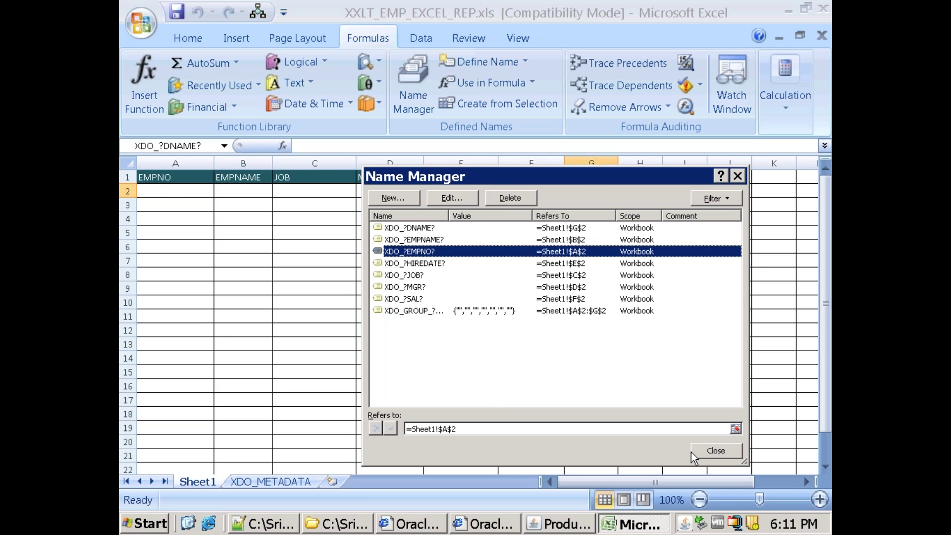
click(714, 450)
drag(164, 190, 590, 193)
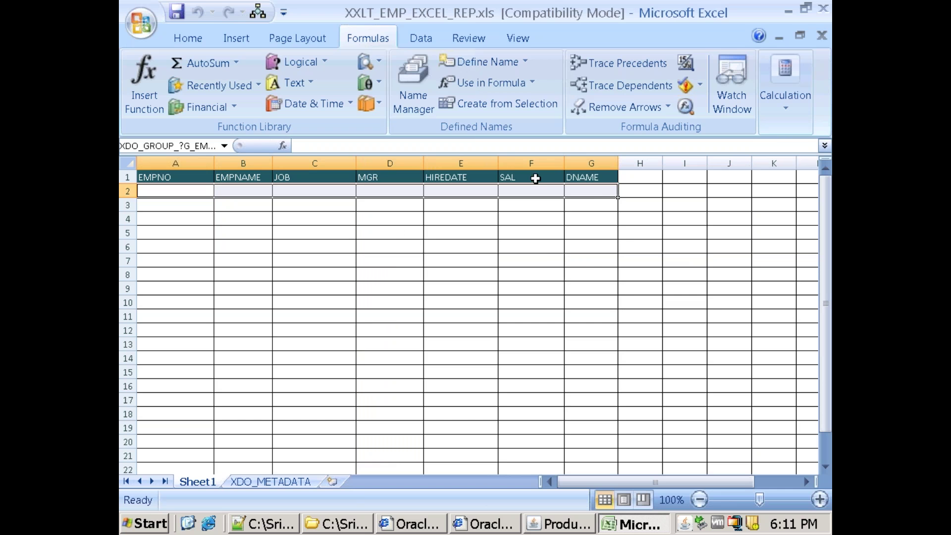
Step: Confirm XDO_GROUP_?G_EMPNO? covers A2:G2, viewing its edit dialog without making changes
click(423, 101)
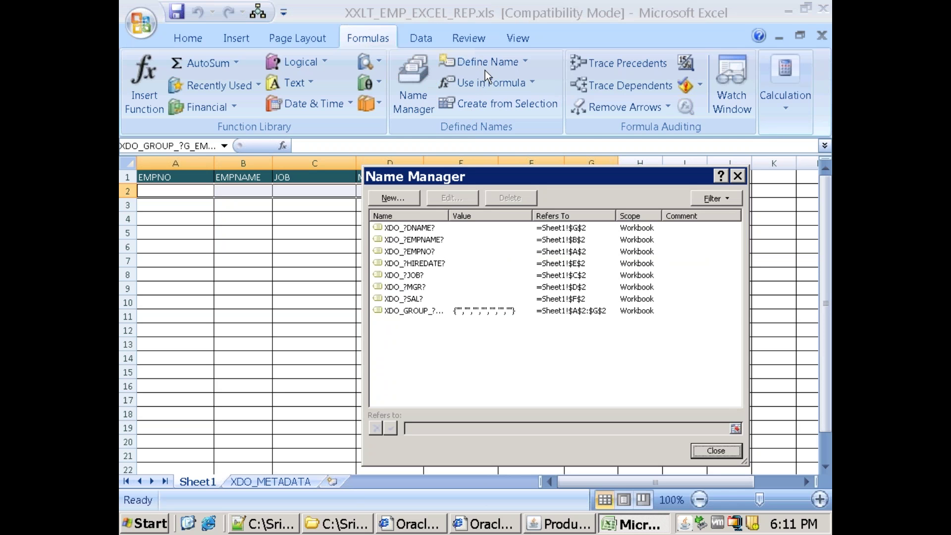
click(414, 312)
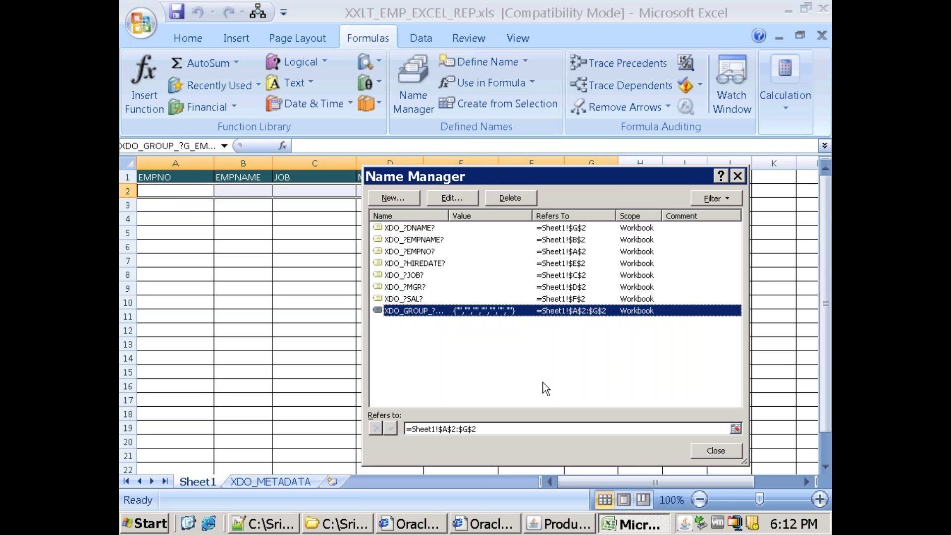
click(449, 198)
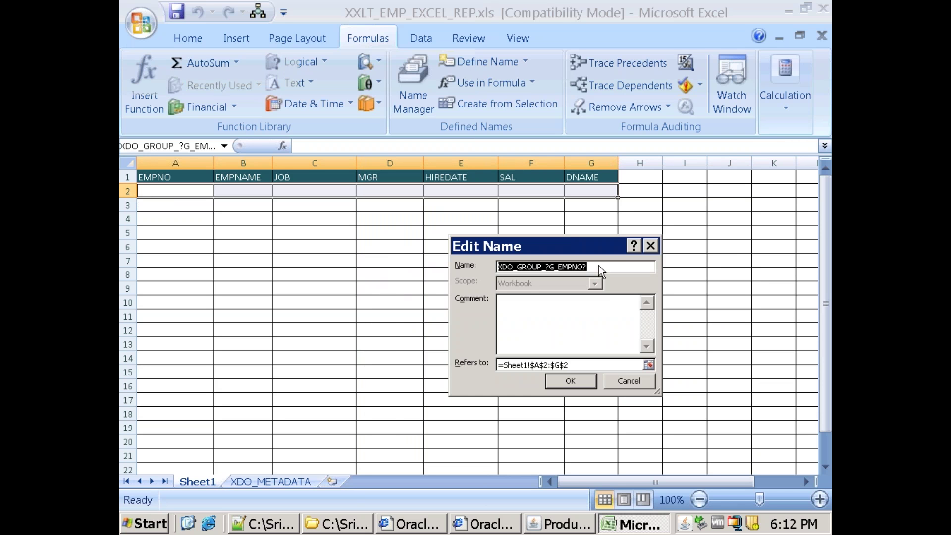
key(End)
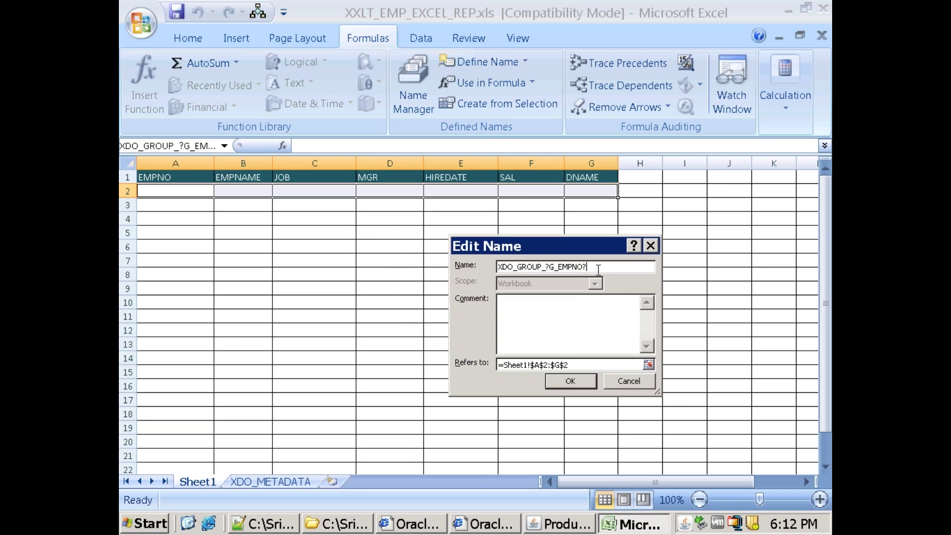
drag(586, 269, 496, 268)
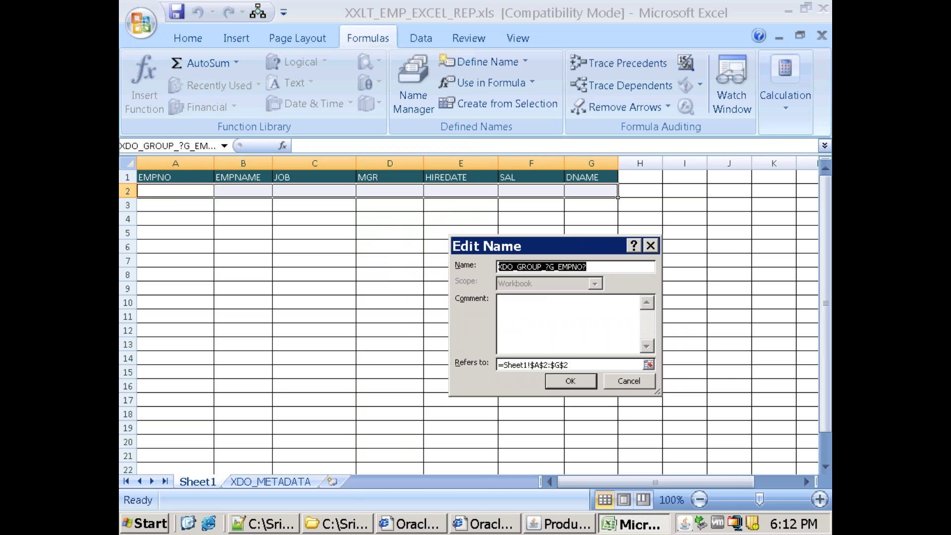
click(556, 267)
click(629, 383)
click(713, 450)
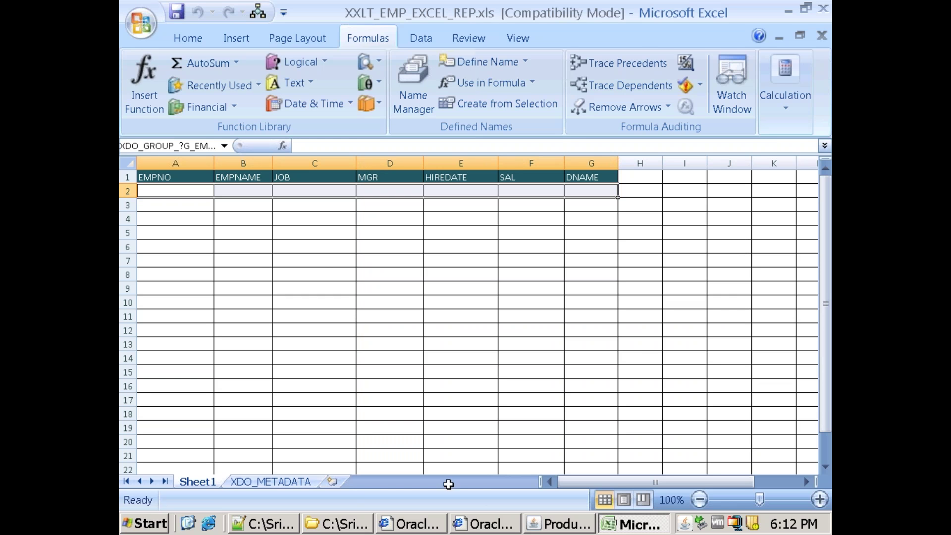
click(433, 525)
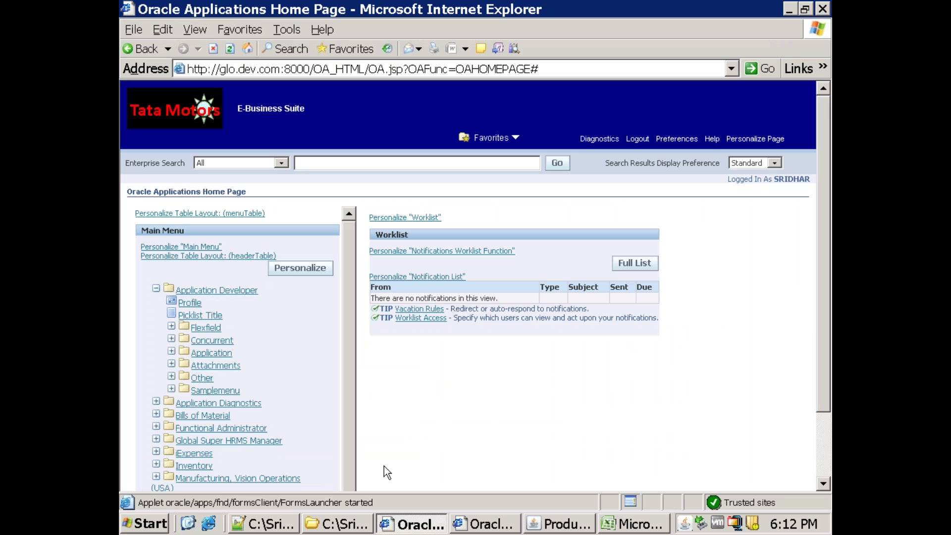
Step: Go to XML Publisher Administrator > Home > Templates in the Main Menu
scroll(490, 468, down, 3)
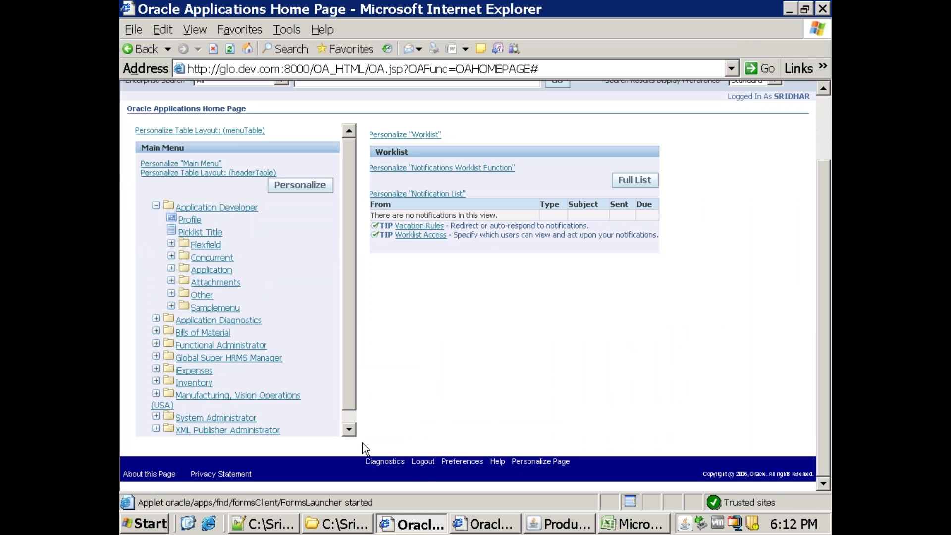
click(349, 426)
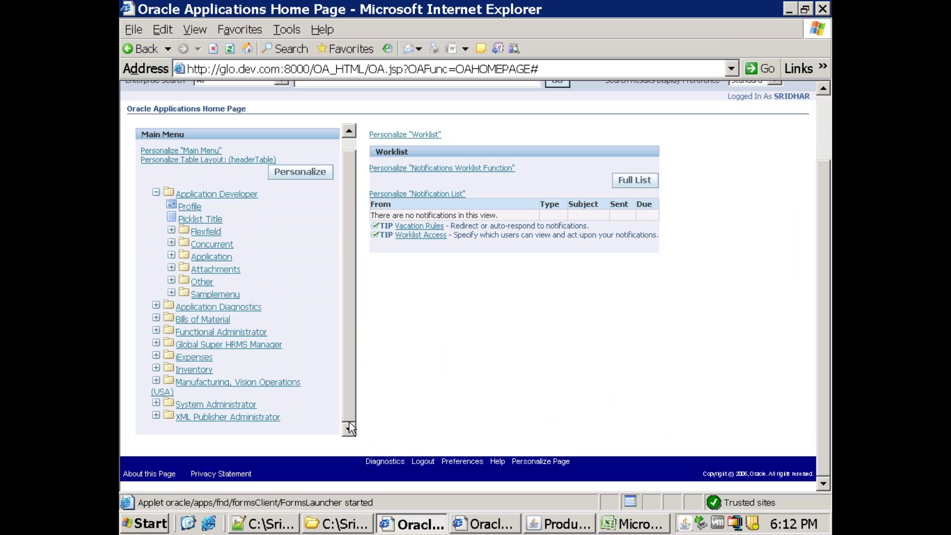
click(259, 420)
click(214, 408)
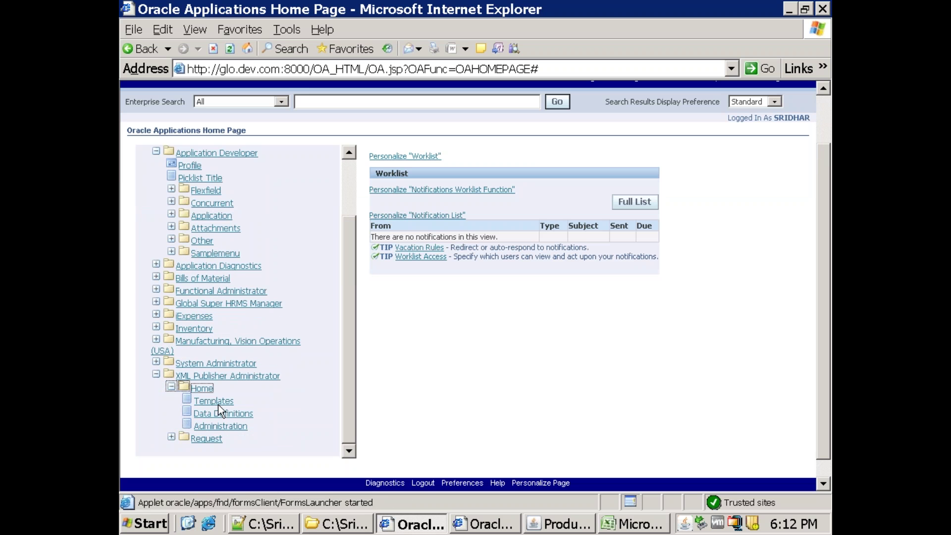
click(217, 403)
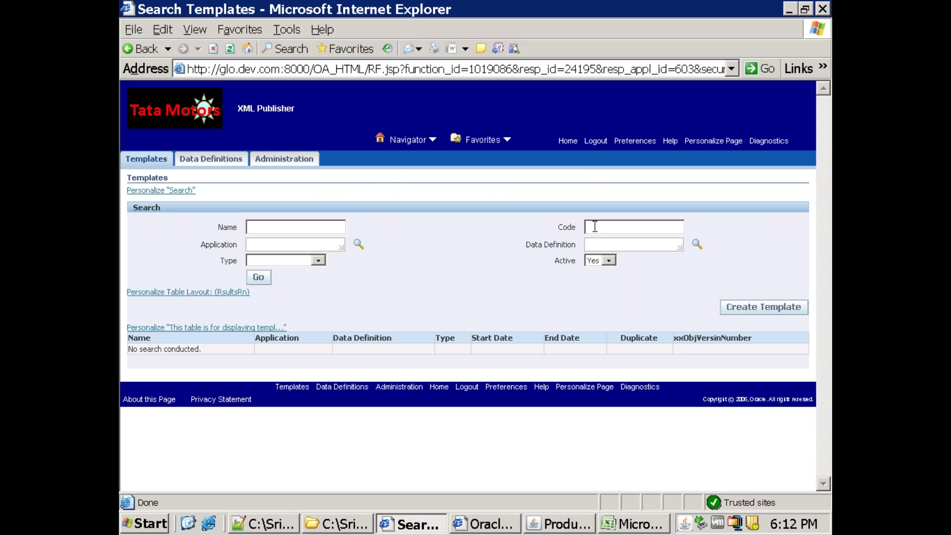
Step: Search for templates whose code matches XXLT%EMP%
click(596, 226)
text(XXLT%)
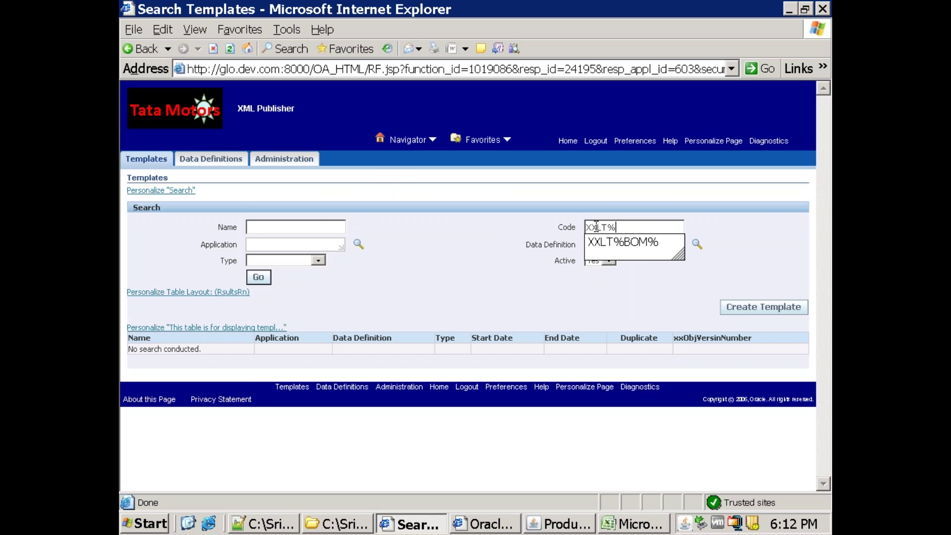
text(EMP%)
key(Return)
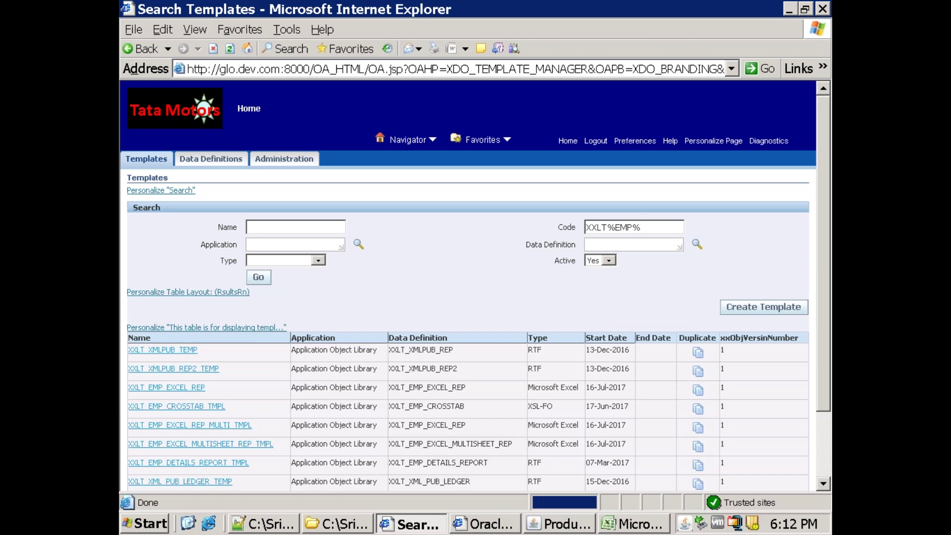
scroll(343, 402, down, 2)
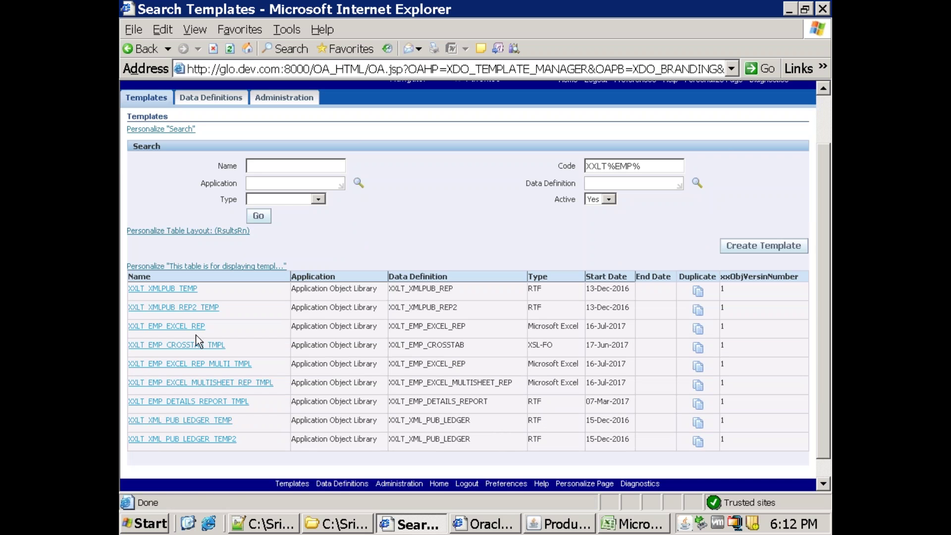
Step: Open XXLT_EMP_EXCEL_REP and check its Excel default file XXLT_EMP_EXCEL_REP.xls
click(181, 329)
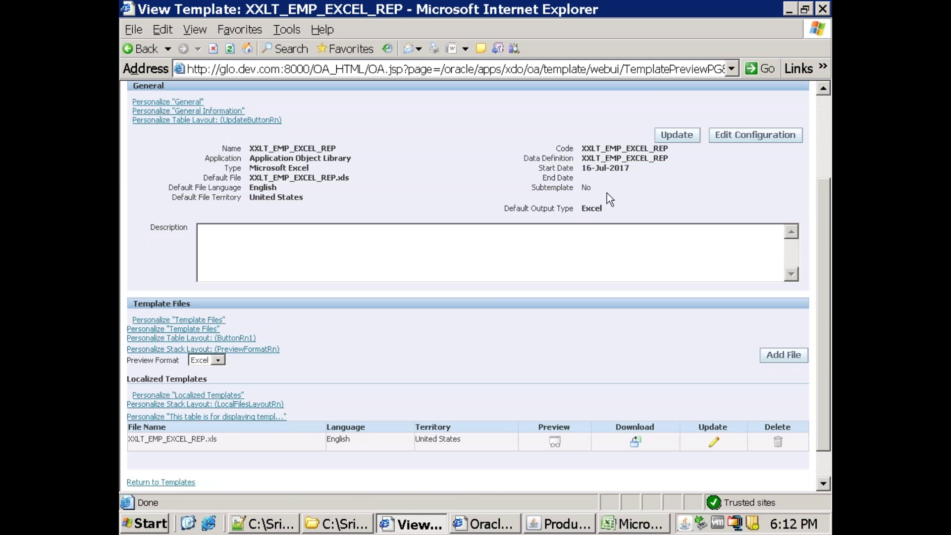
double_click(592, 208)
click(256, 166)
Step: Return to the XXLT_EMP_EXCEL_REP.xls workbook and clear the A2:G2 selection
double_click(270, 168)
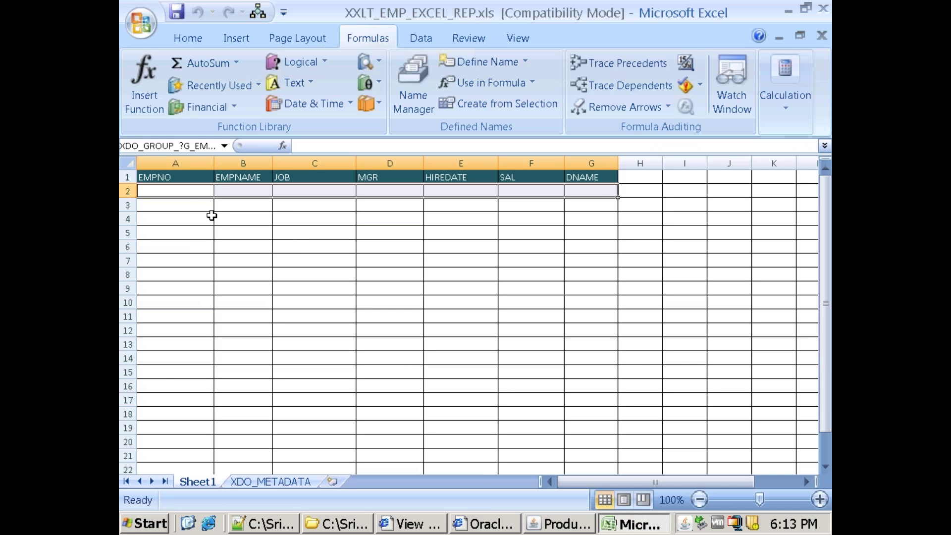
key(Down)
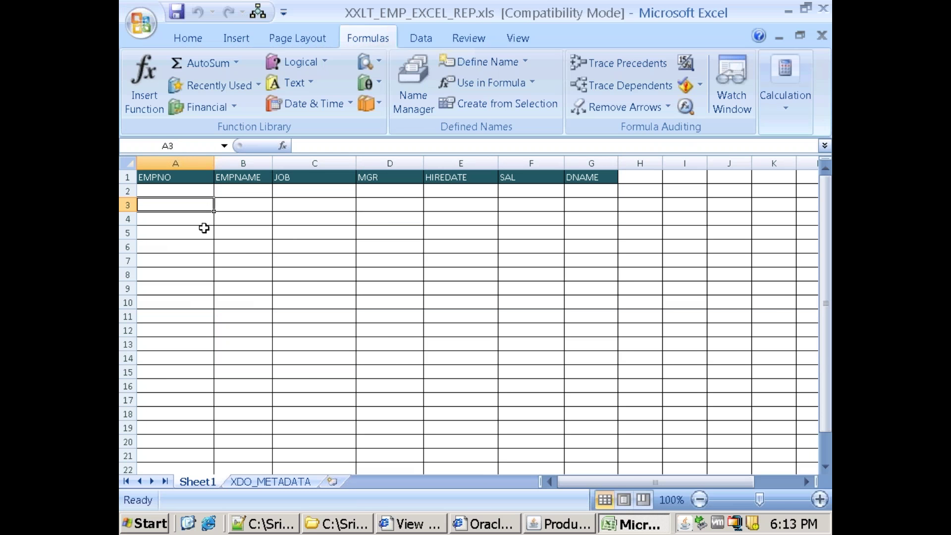